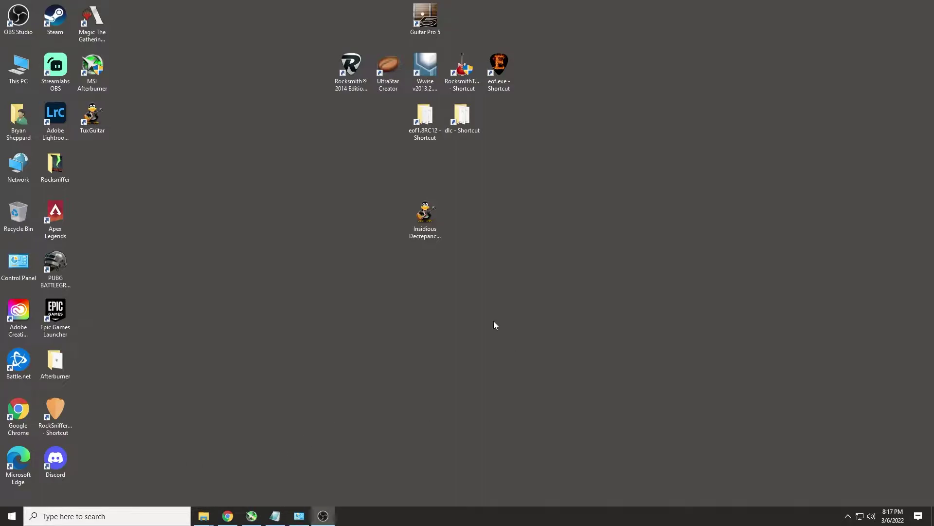
Launch TuxGuitar from the desktop shortcut, which reports the Java Runtime Environment is missing
left_click(429, 218)
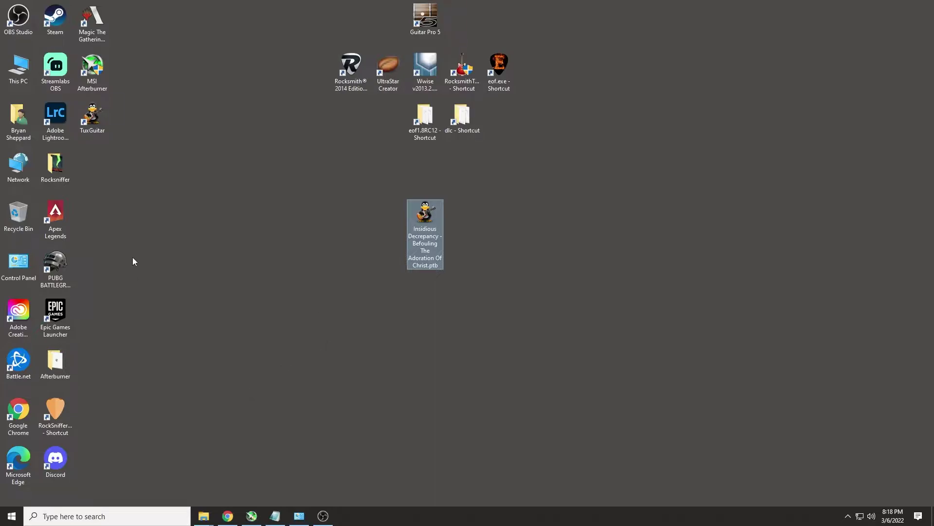
double_click(92, 116)
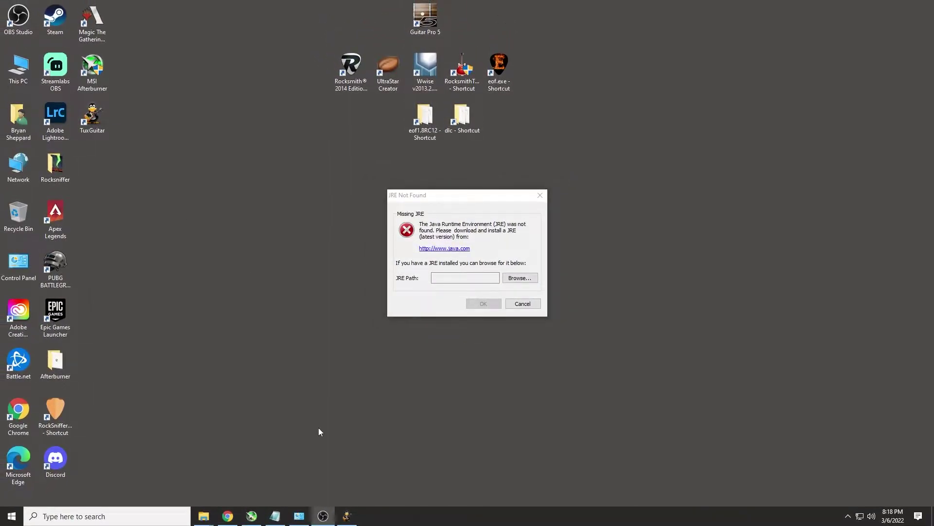
Uninstall TuxGuitar from Programs and Features, confirming the removal prompts, then minimize the window
left_click(228, 516)
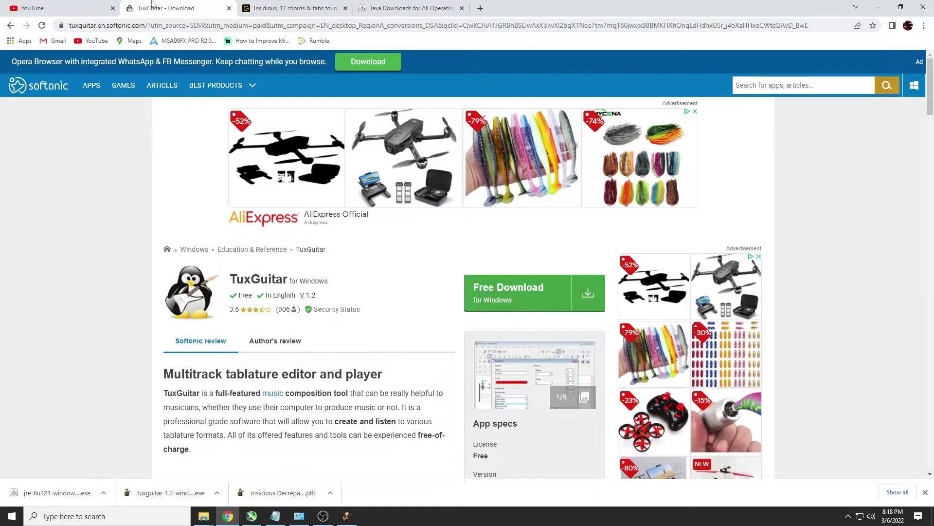
left_click(300, 516)
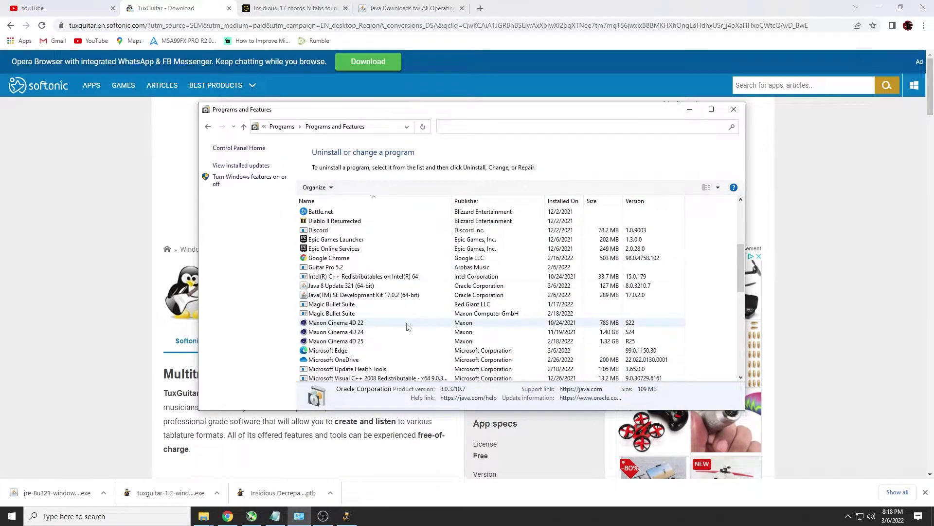
scroll(354, 334, "down", 10)
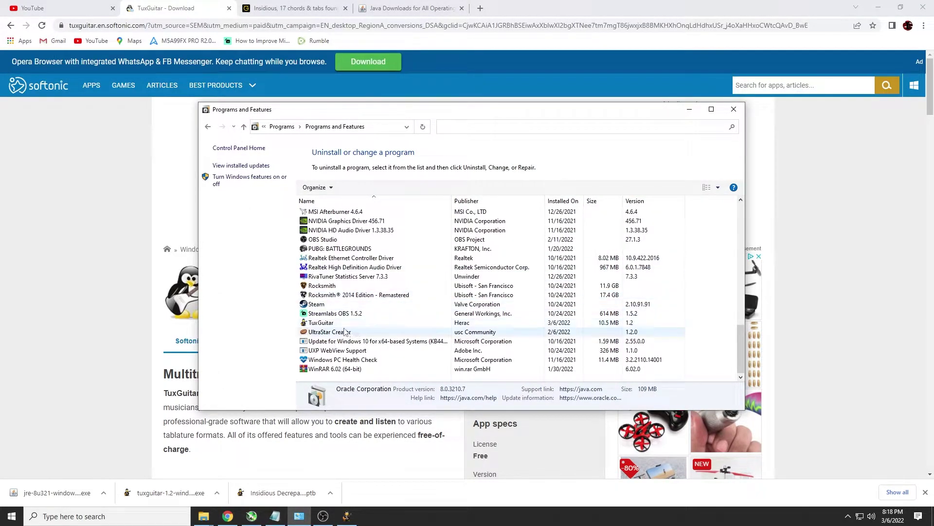
left_click(348, 323)
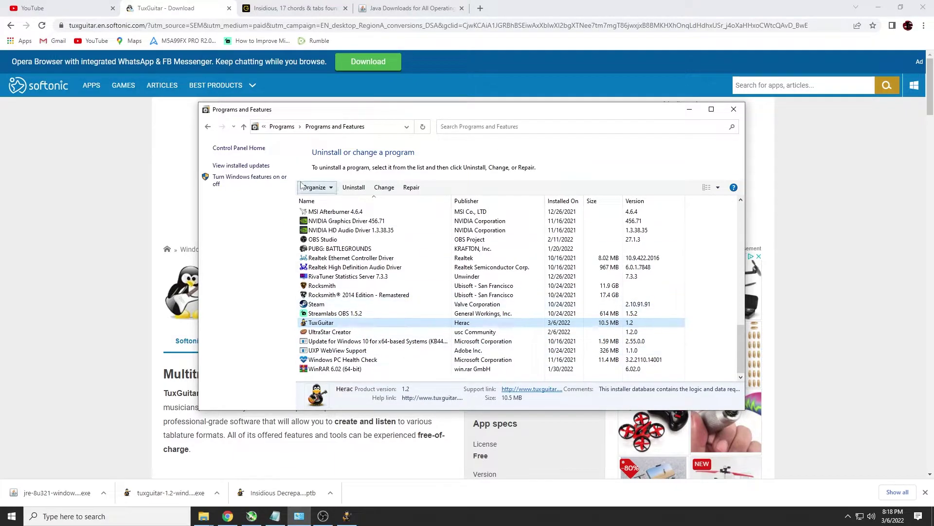
left_click(354, 187)
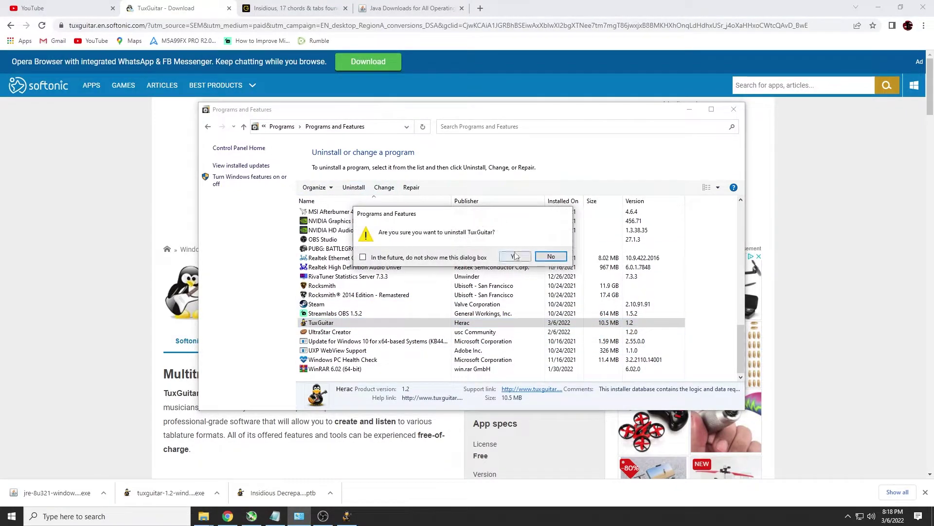
left_click(515, 257)
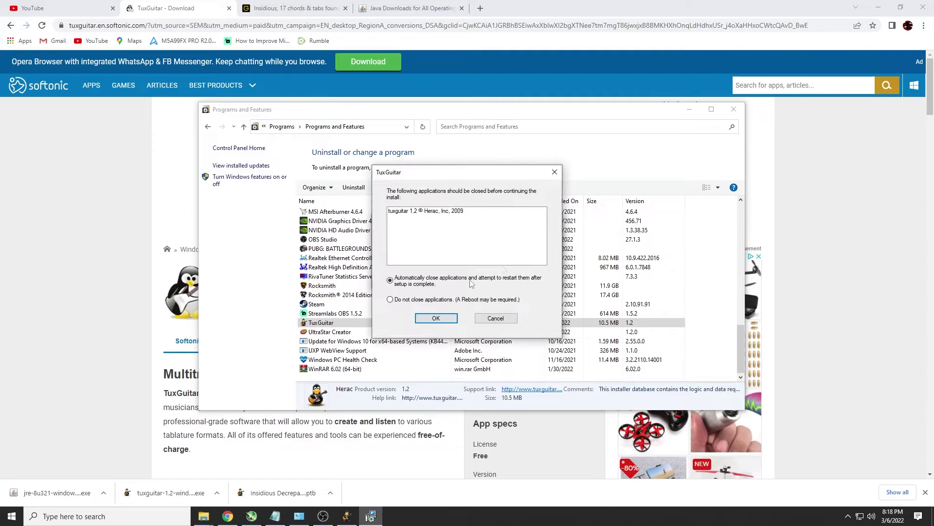
left_click(448, 319)
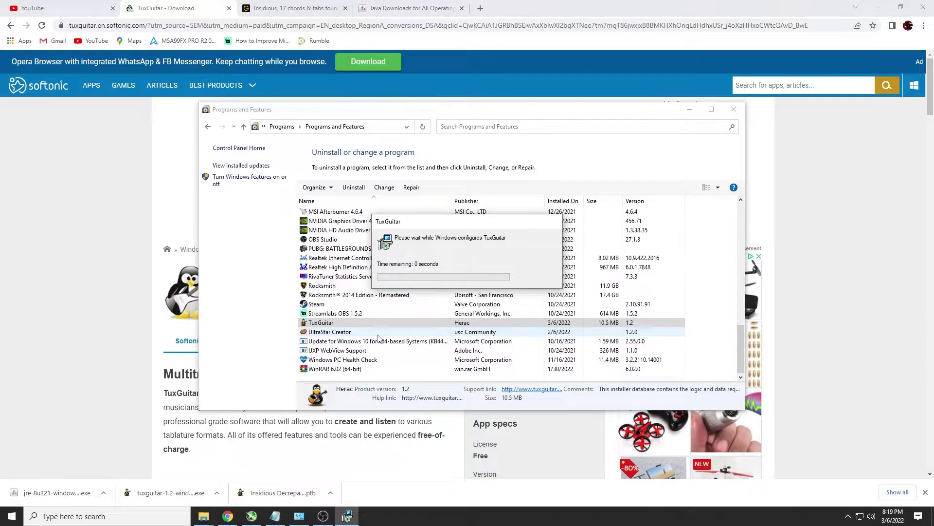
left_click(689, 108)
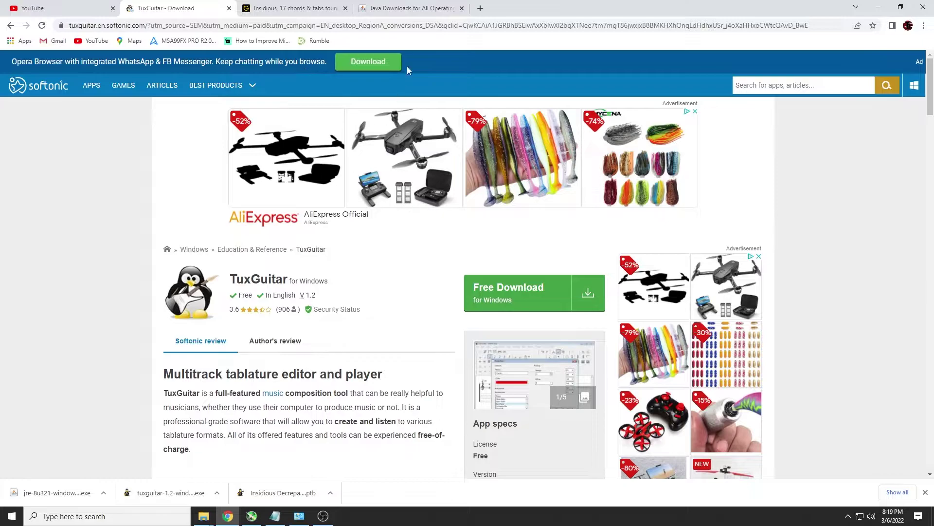
Switch to the Java Downloads tab and scroll to the Windows jre-8u321 installer links
left_click(412, 9)
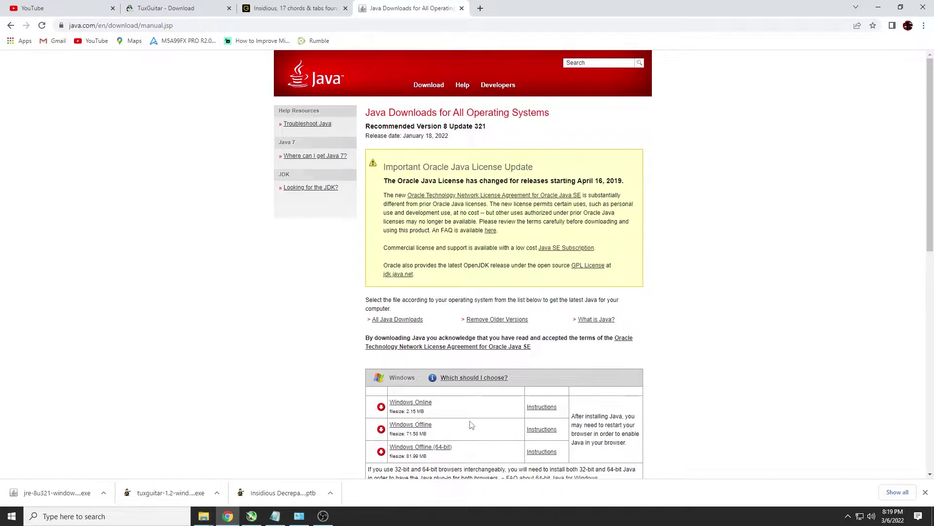
scroll(471, 425, "down", 2)
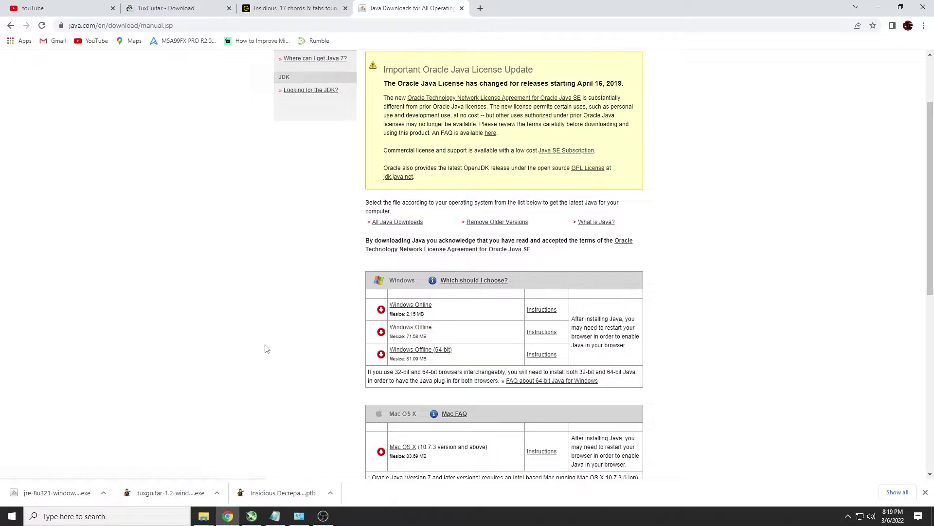
Run the downloaded jre-8u321 installer to install Java 8 Update 321, then close setup
left_click(57, 492)
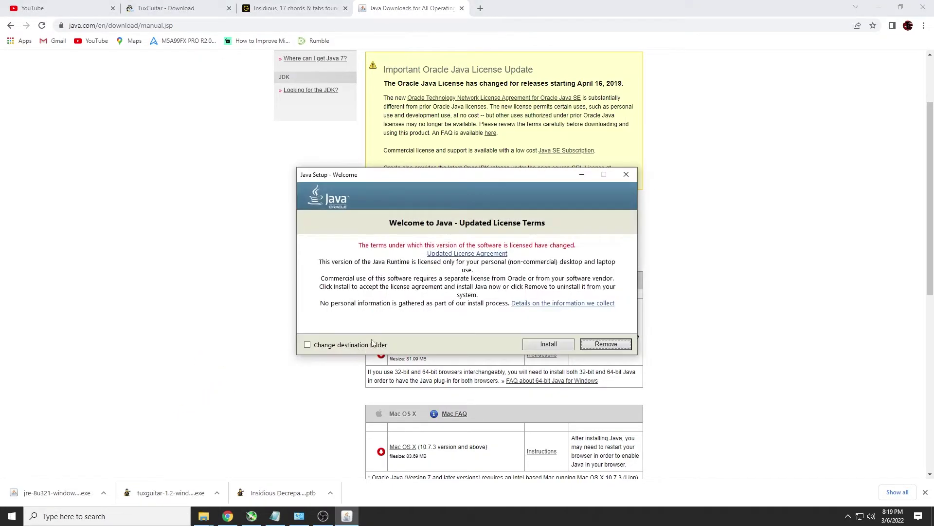
left_click(555, 345)
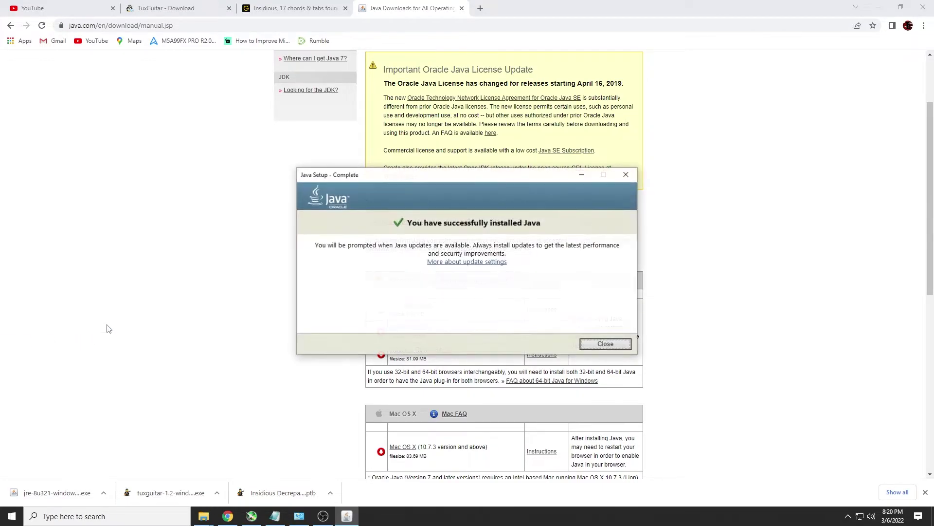
left_click(606, 344)
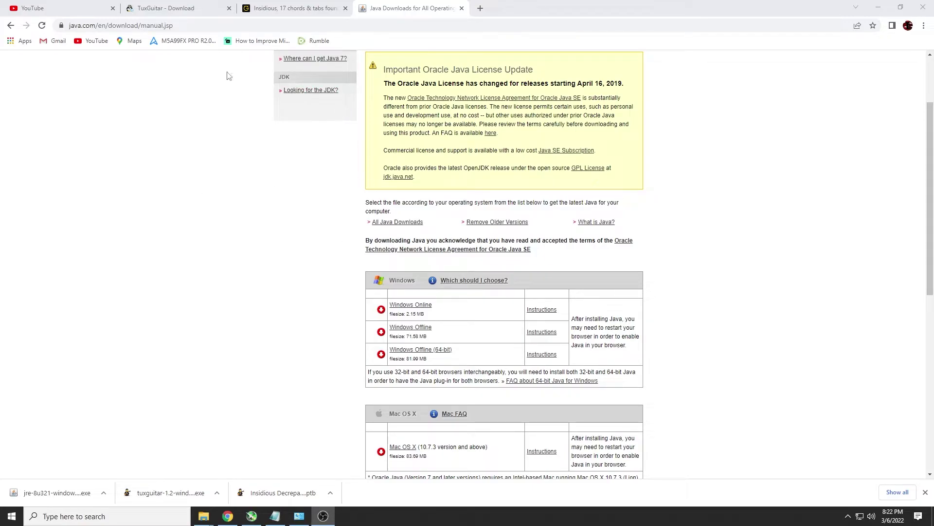
Run the tuxguitar-1.2 installer and install to the default C:\Program Files (x86)\TuxGuitar\ folder
left_click(171, 493)
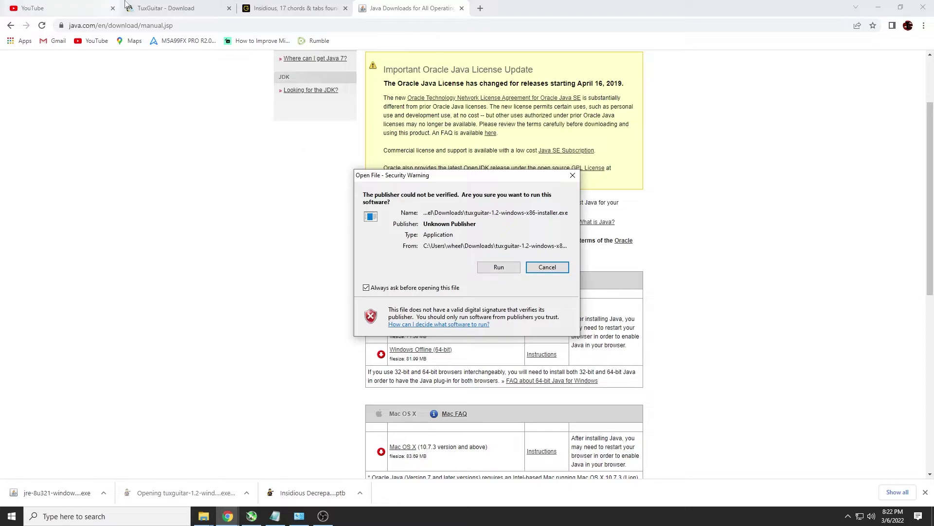
left_click(487, 267)
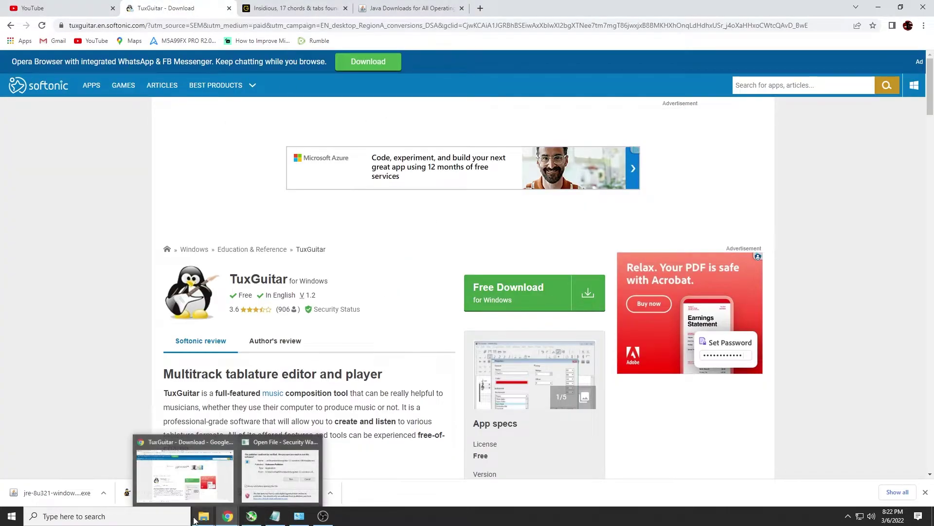
left_click(877, 7)
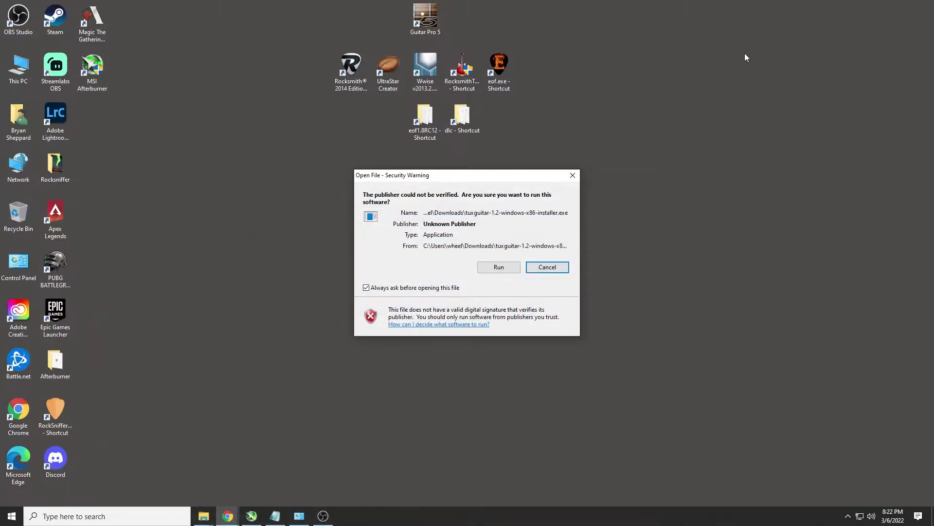
left_click(497, 265)
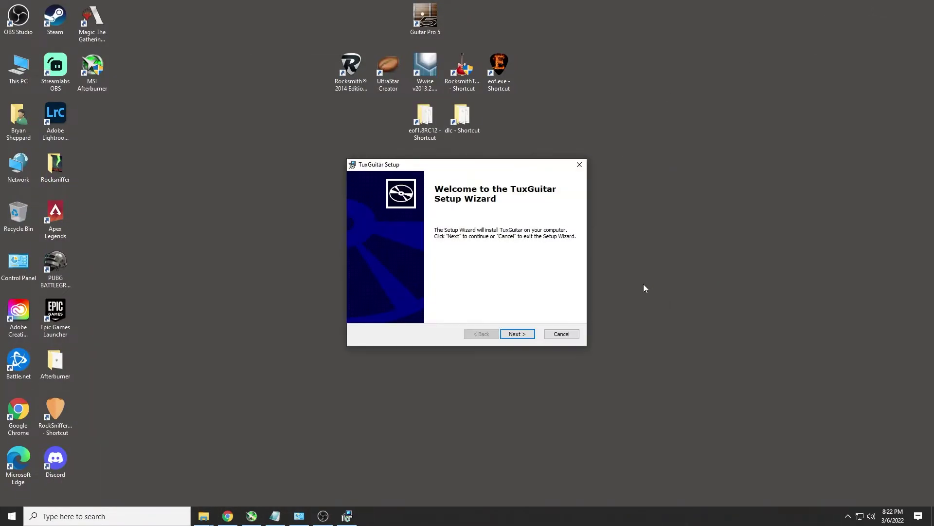
left_click(518, 334)
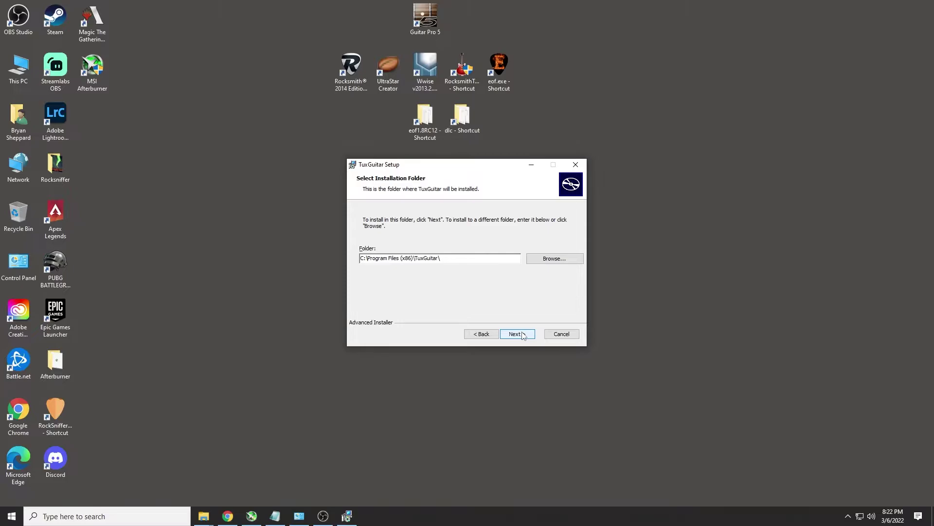
left_click(523, 335)
left_click(523, 334)
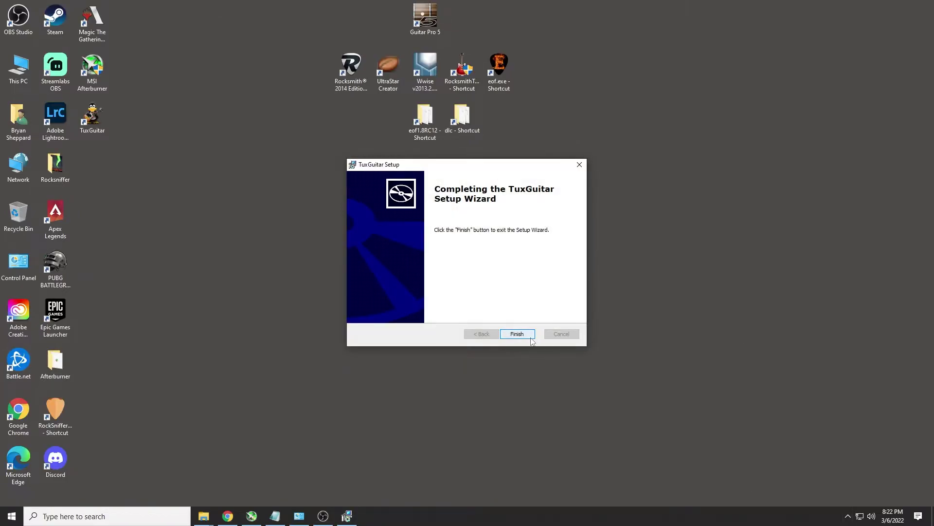
left_click(531, 338)
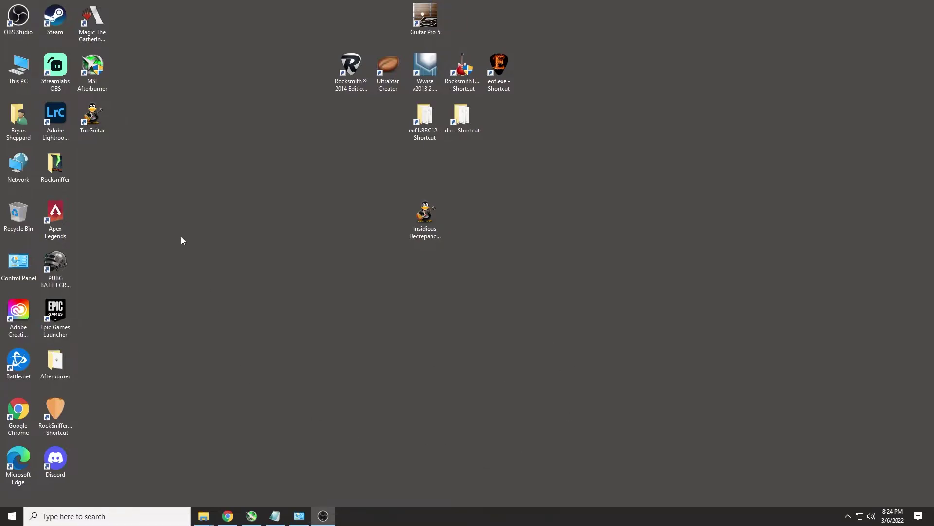
Launch TuxGuitar, dismiss its Java VM load error, and bring back the File Explorer window
double_click(92, 119)
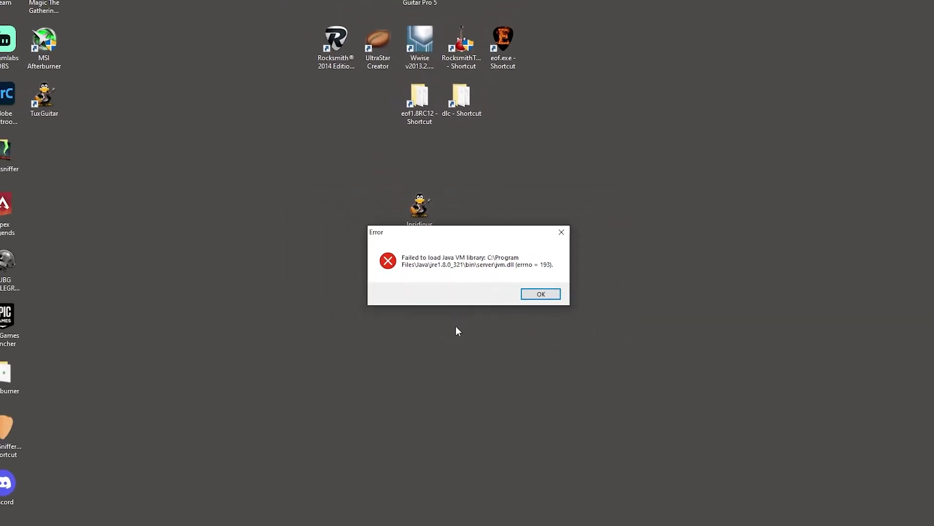
key("Return")
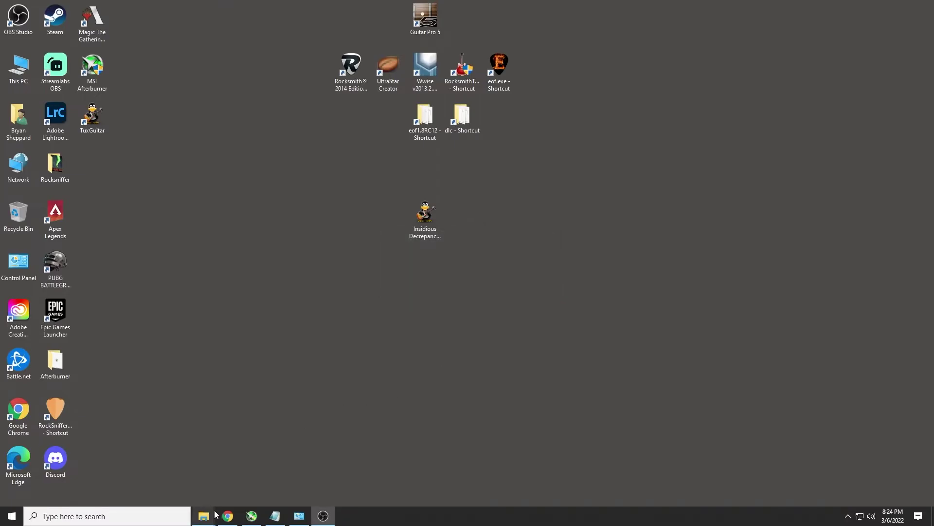
mouse_move(215, 514)
left_click(213, 476)
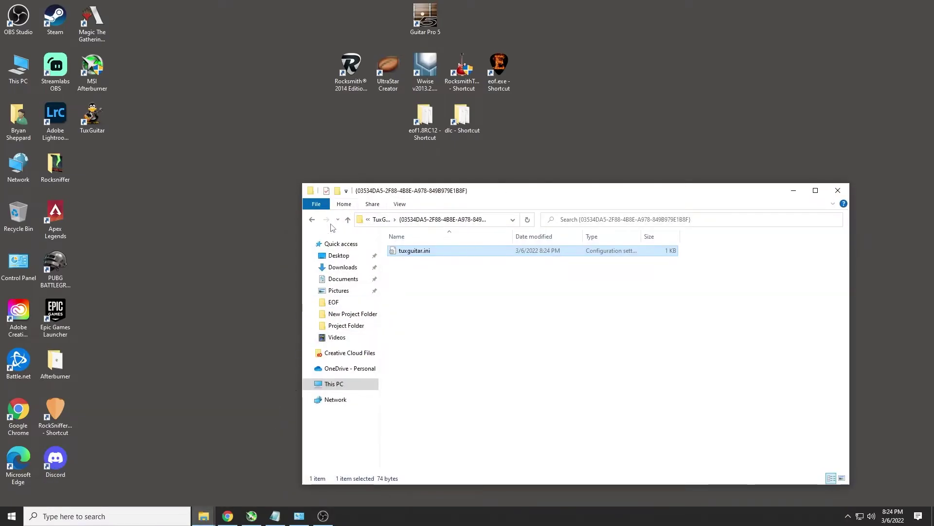
Navigate up to the C: drive, into Users and the user's home folder, showing View options
left_click(348, 220)
left_click(348, 219)
left_click(348, 219)
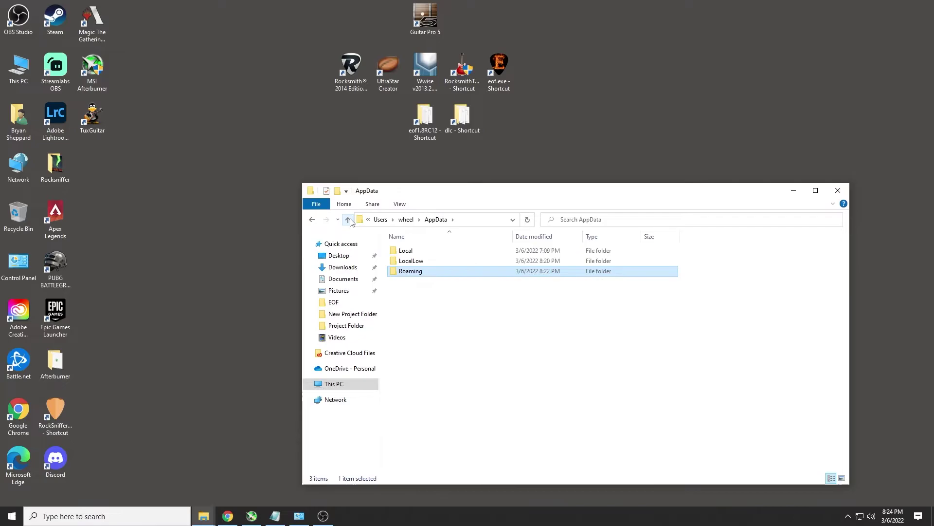
left_click(348, 219)
left_click(348, 220)
left_click(348, 220)
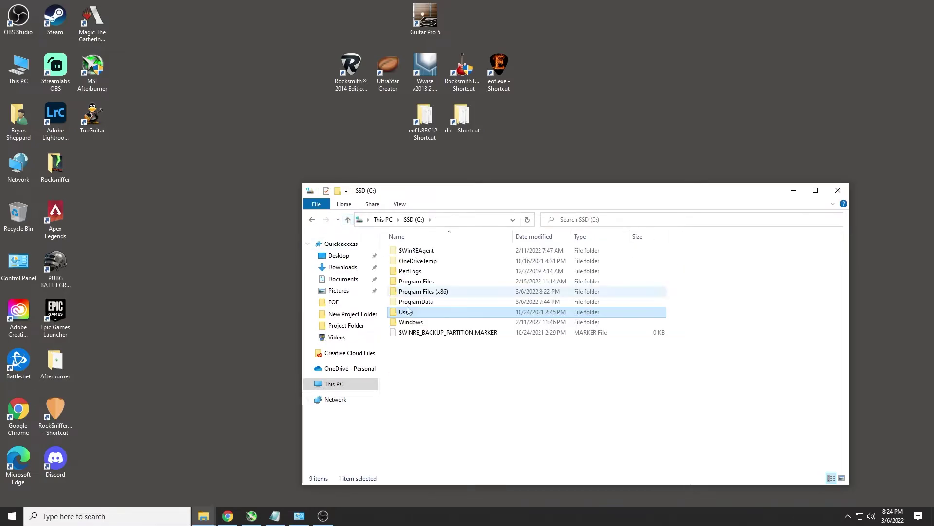
double_click(414, 314)
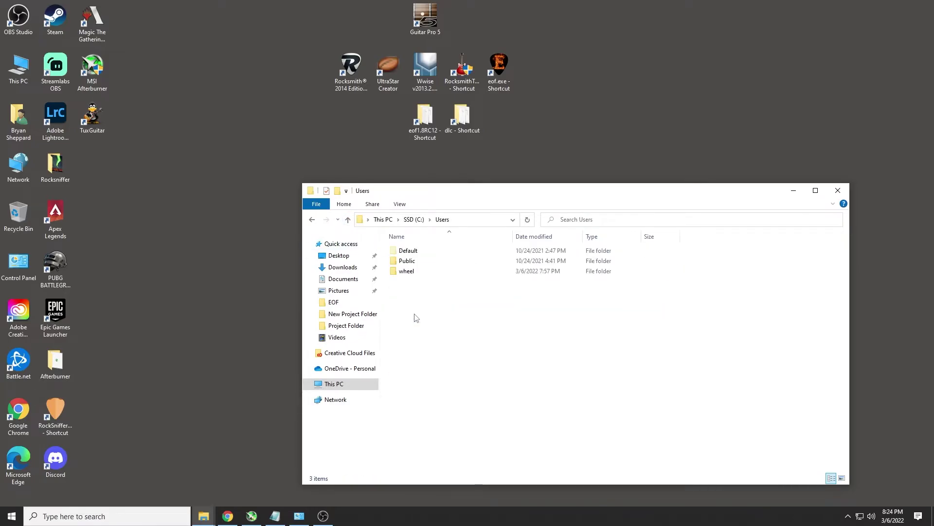
double_click(407, 272)
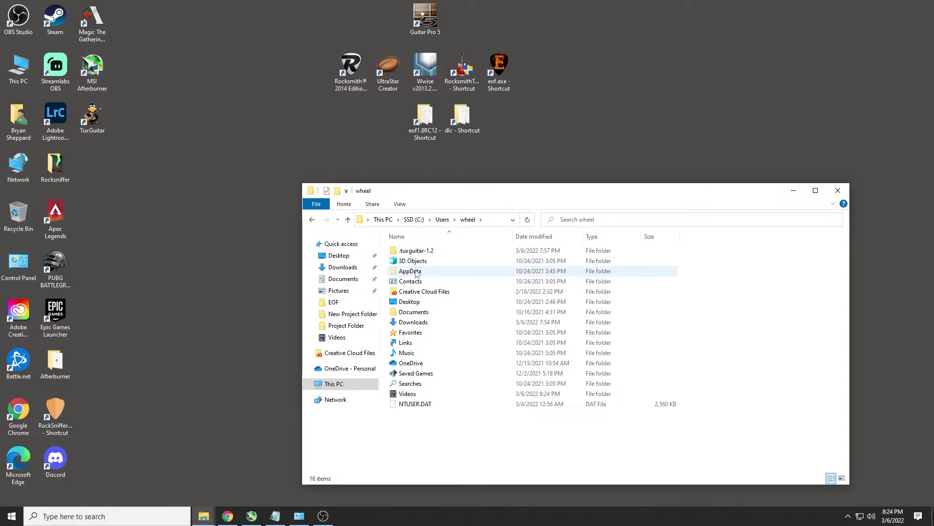
left_click(400, 204)
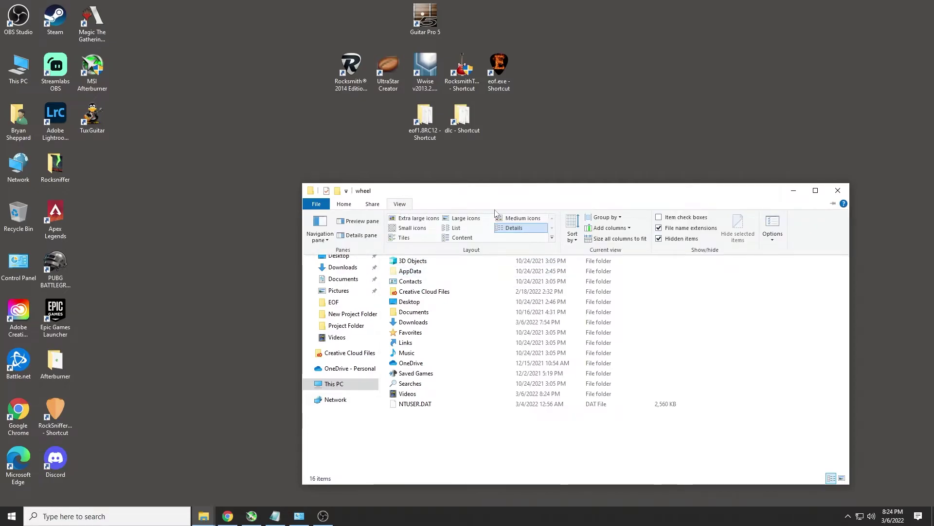
Check the advanced view settings in Folder Options and close it without changes
left_click(773, 227)
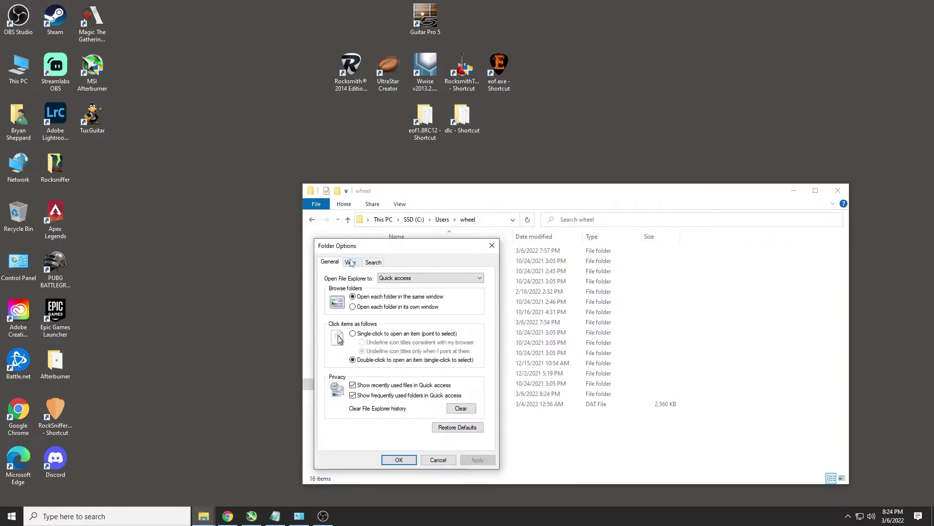
left_click(362, 263)
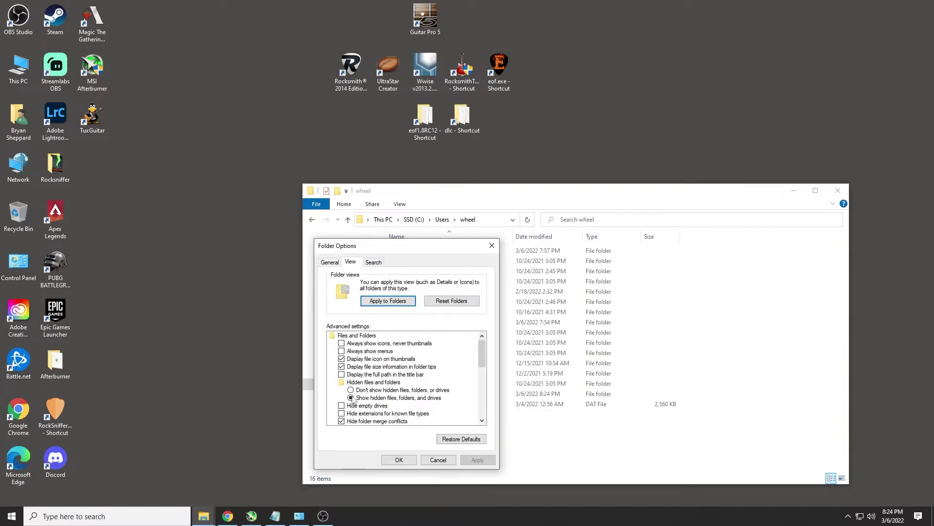
left_click(438, 459)
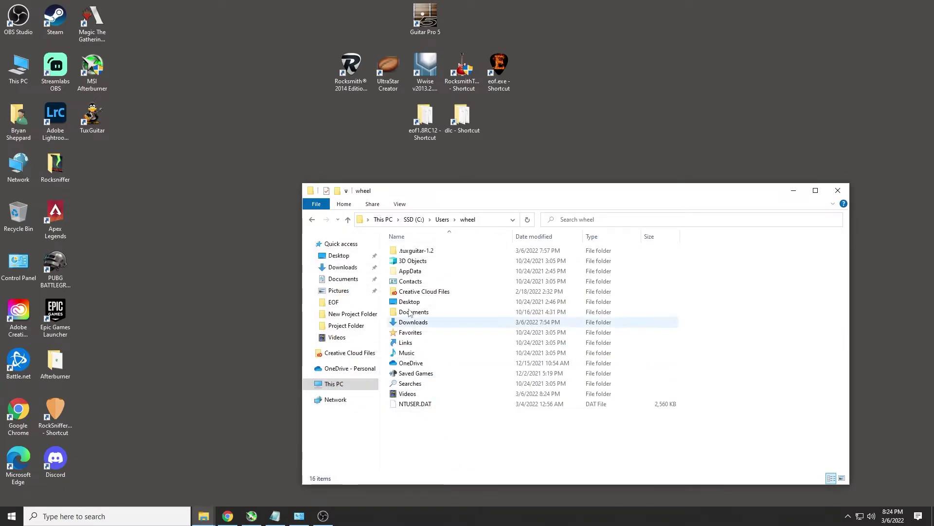
Browse into AppData\Roaming\TuxGuitar's GUID settings folder and right-click tuxguitar.ini
left_click(411, 272)
double_click(412, 272)
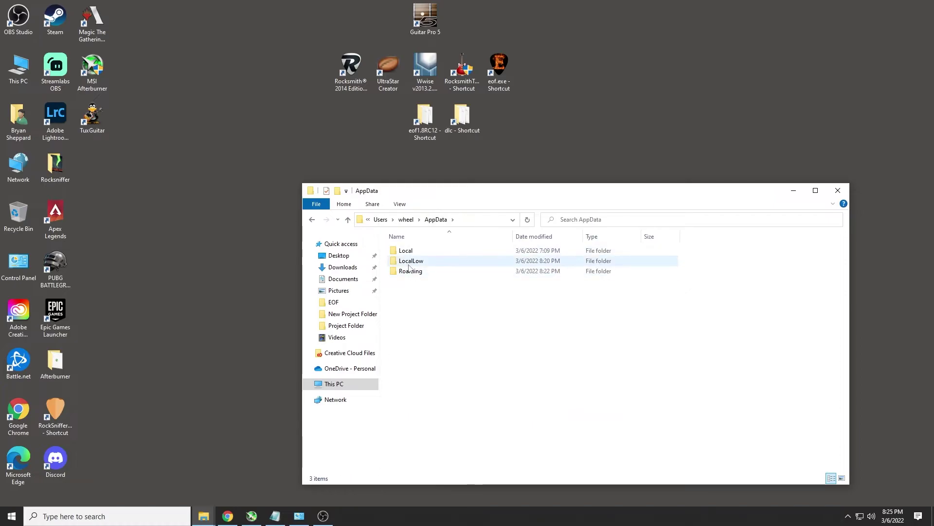
double_click(410, 271)
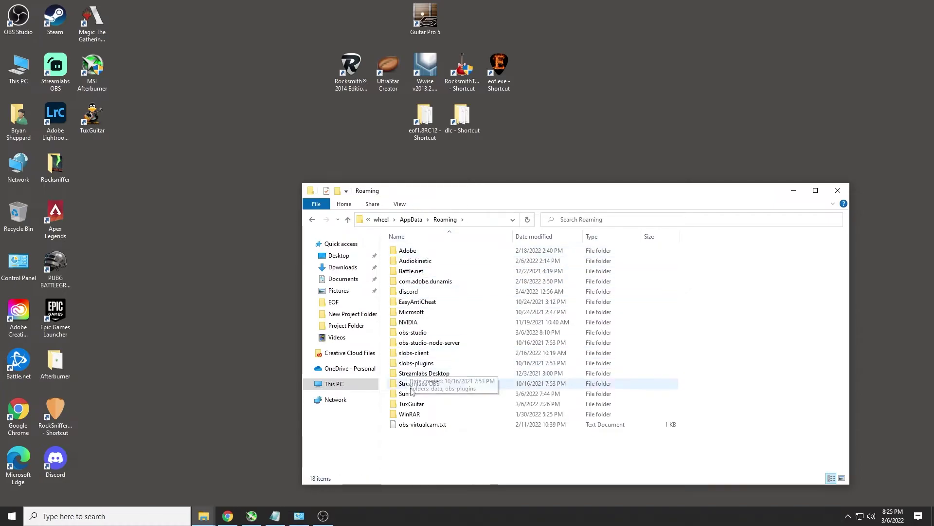
double_click(421, 405)
double_click(435, 252)
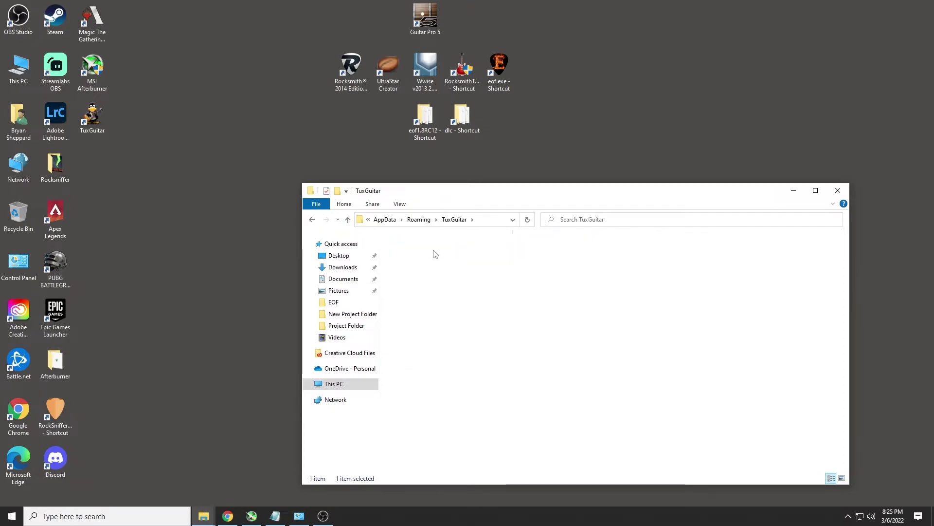
right_click(406, 252)
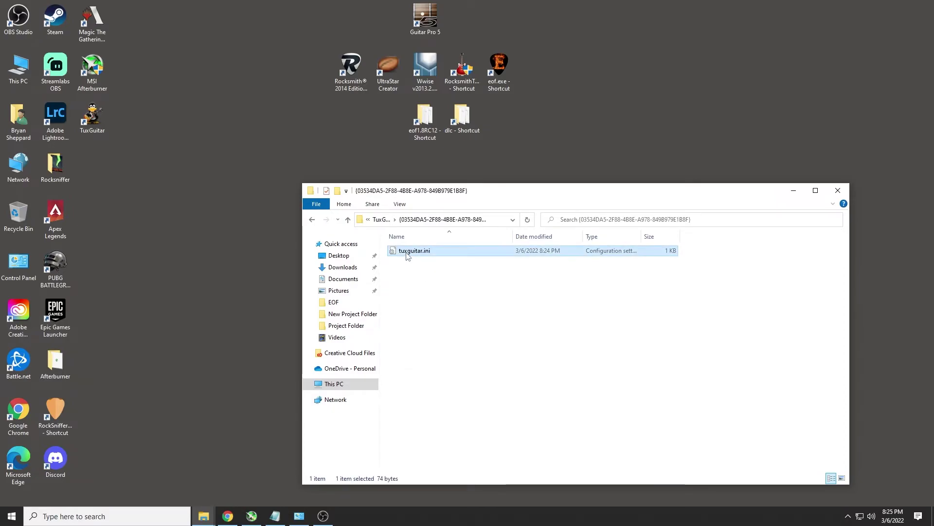
Open tuxguitar.ini in Notepad, insert ' (x86)' after Program Files in the JRE path, save, and close
left_click(441, 289)
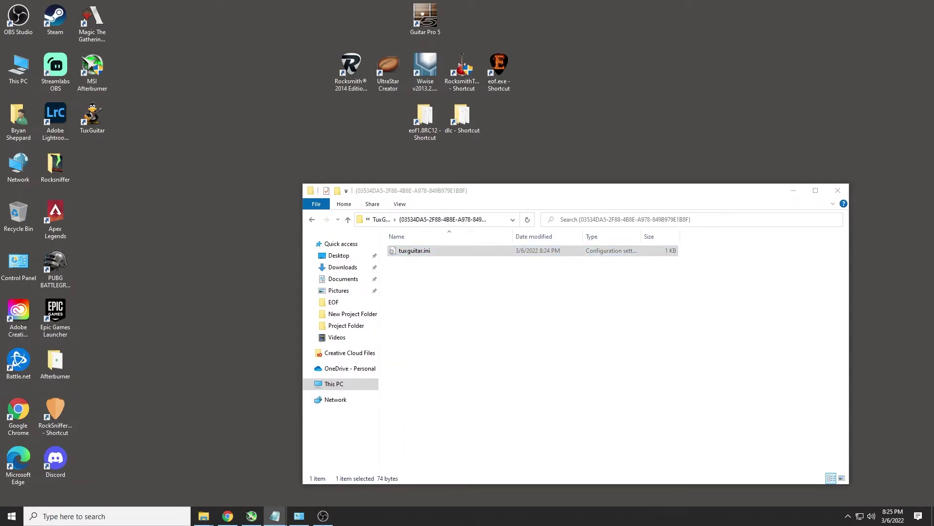
left_click_drag(467, 185, 460, 115)
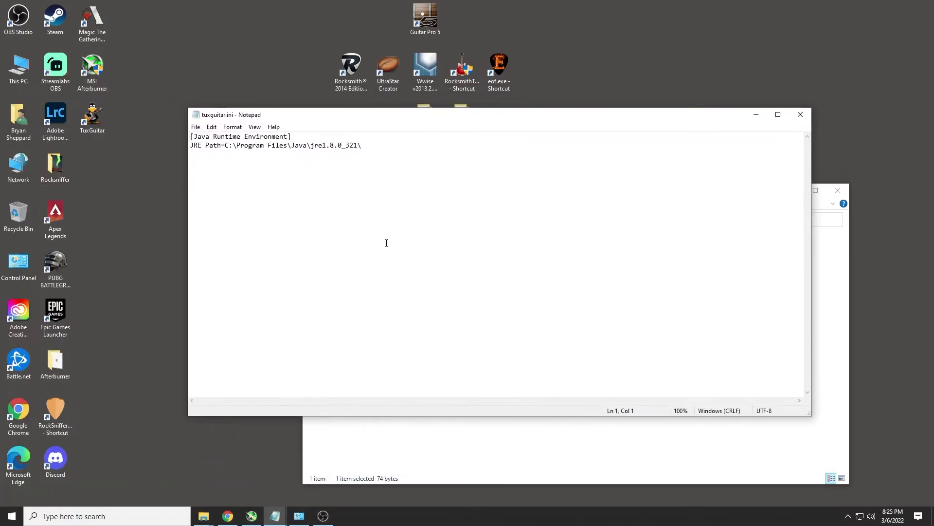
left_click(288, 146)
type("(x86)")
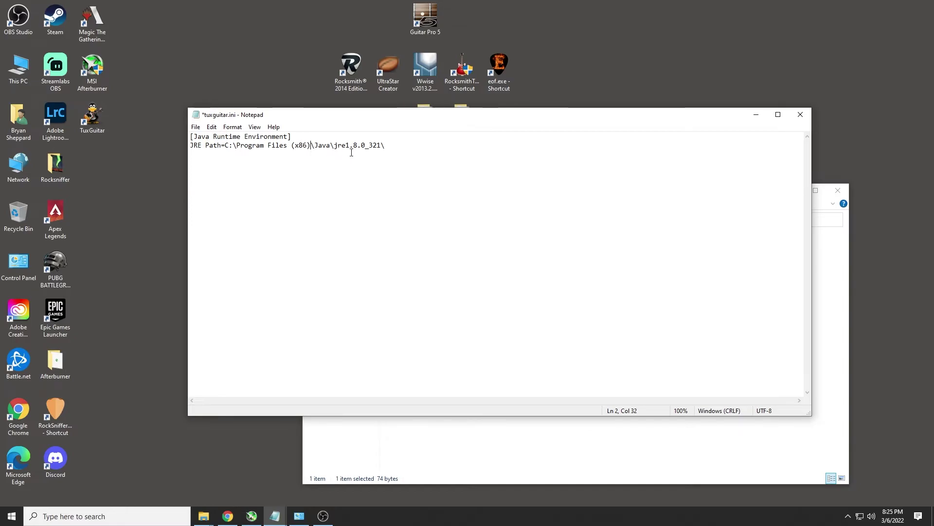
left_click(196, 127)
left_click(213, 173)
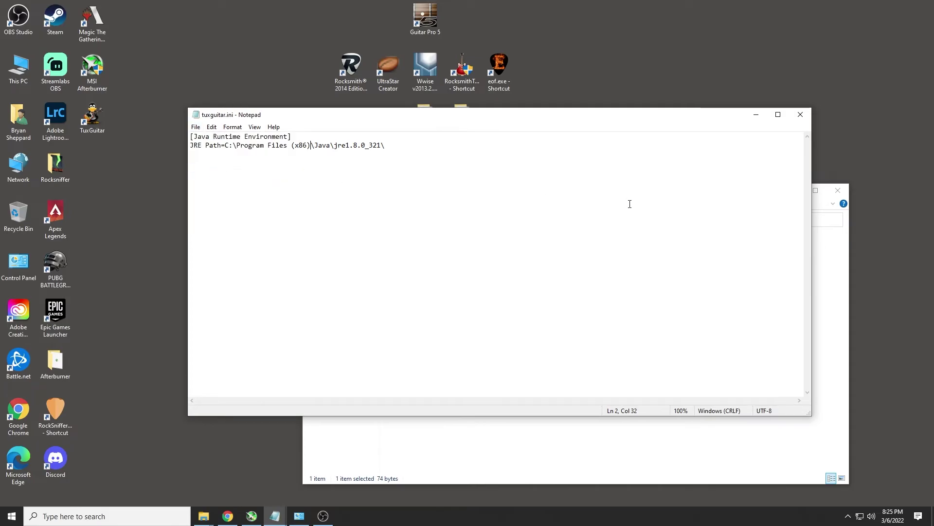
left_click(800, 114)
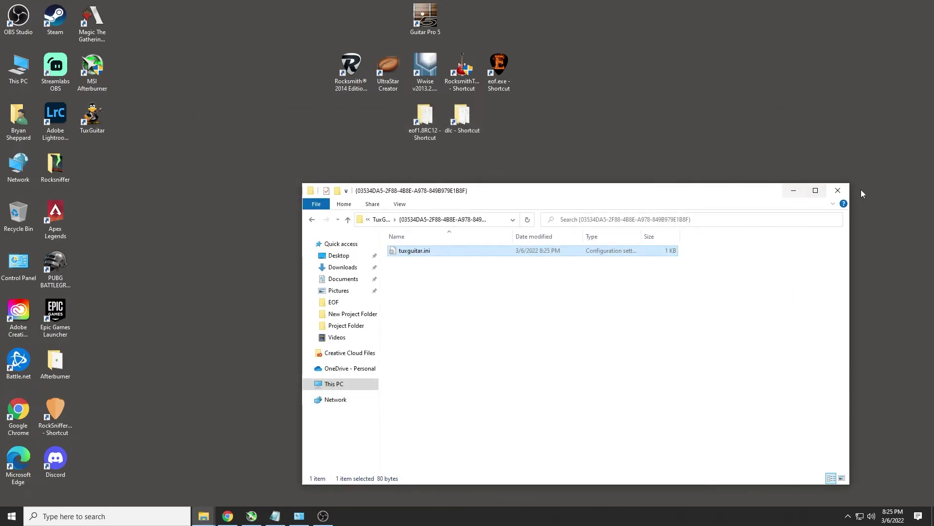
Close Explorer, launch TuxGuitar, and dismiss the Welcome to the TuxGuitar Community message
left_click(838, 191)
double_click(92, 117)
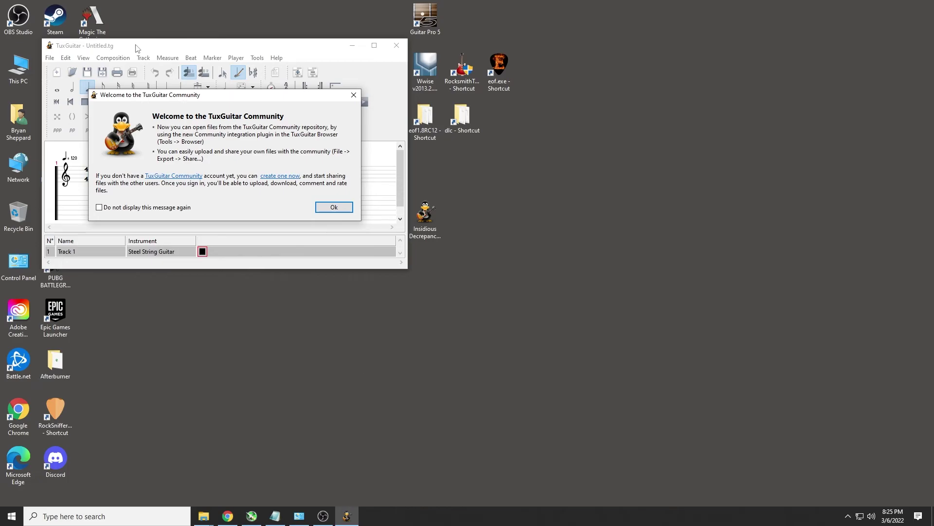
left_click(335, 207)
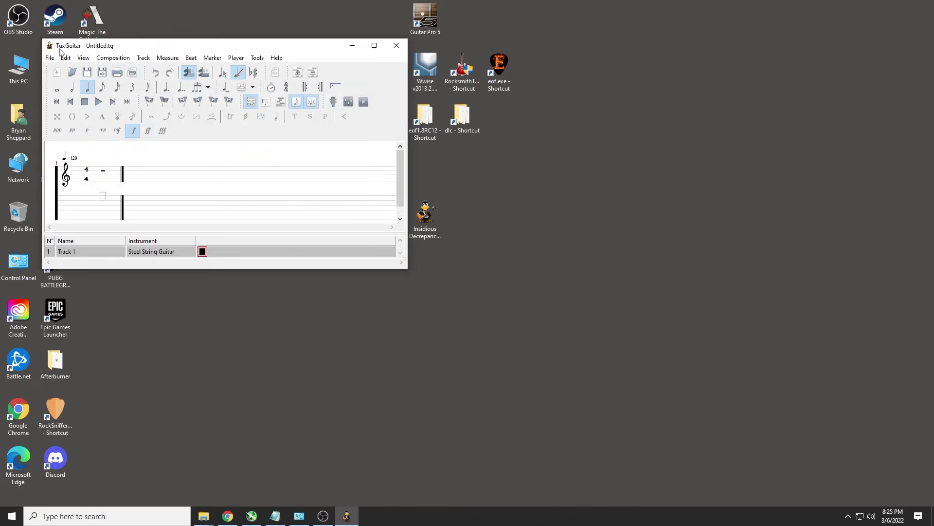
left_click(430, 233)
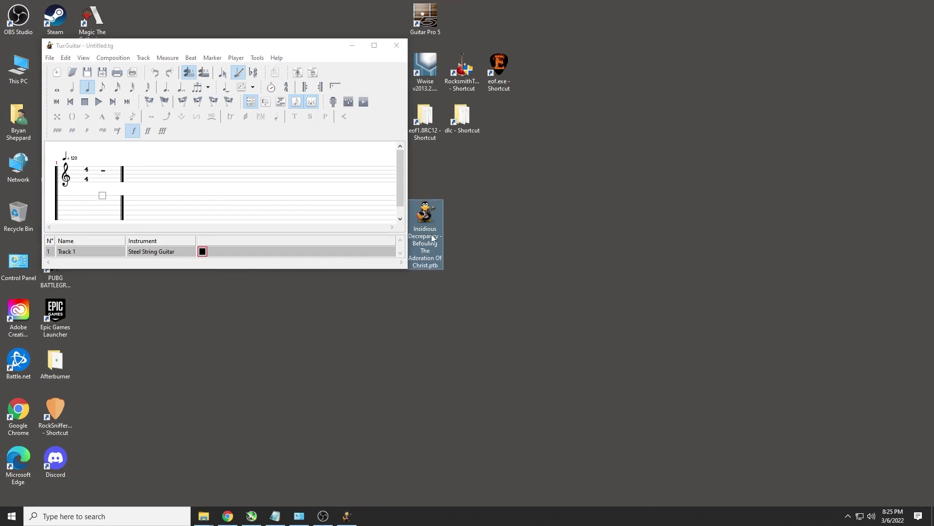